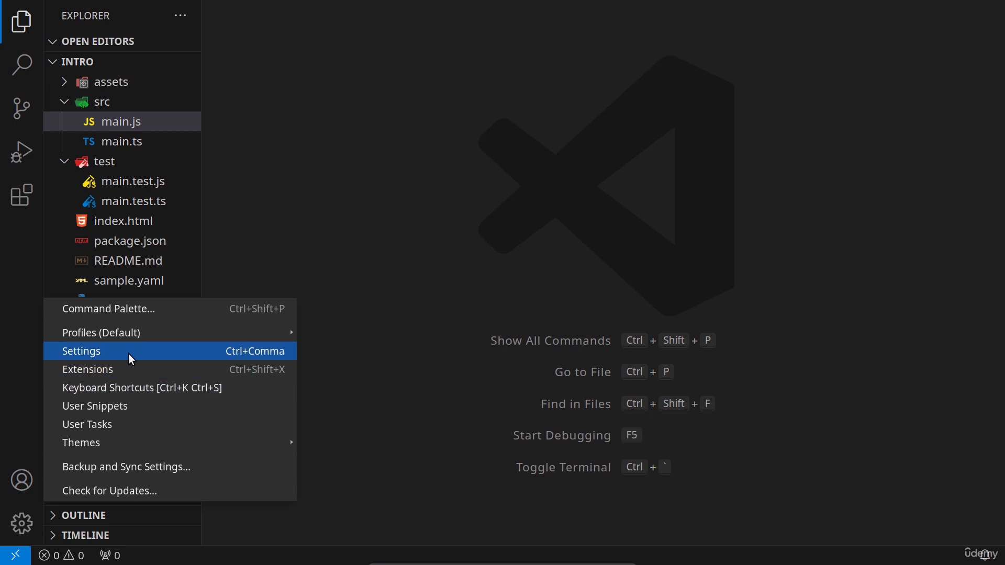
# Open the editor settings and look into the Text Editor category, collapsing it again
pyautogui.click(130, 358)
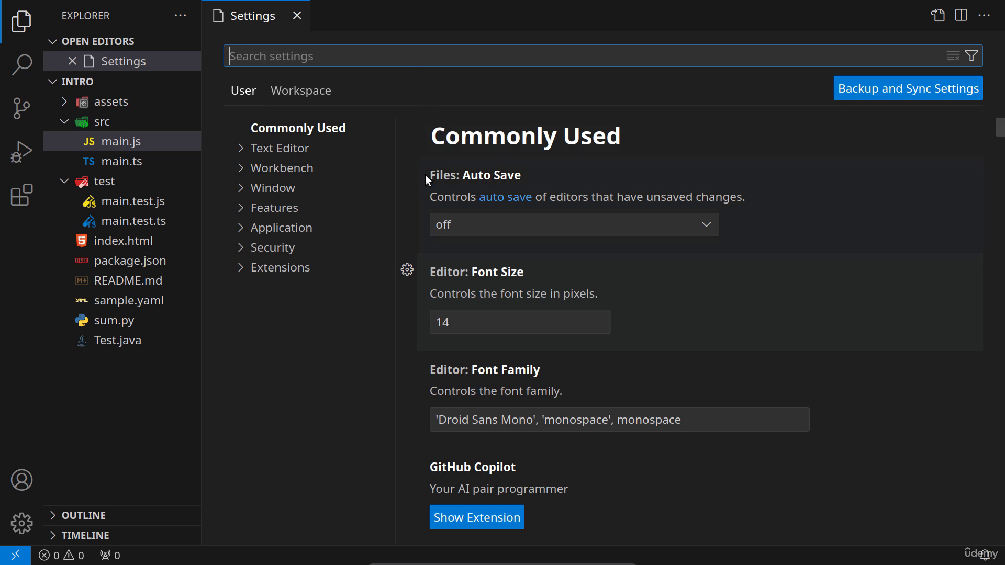
pyautogui.click(242, 150)
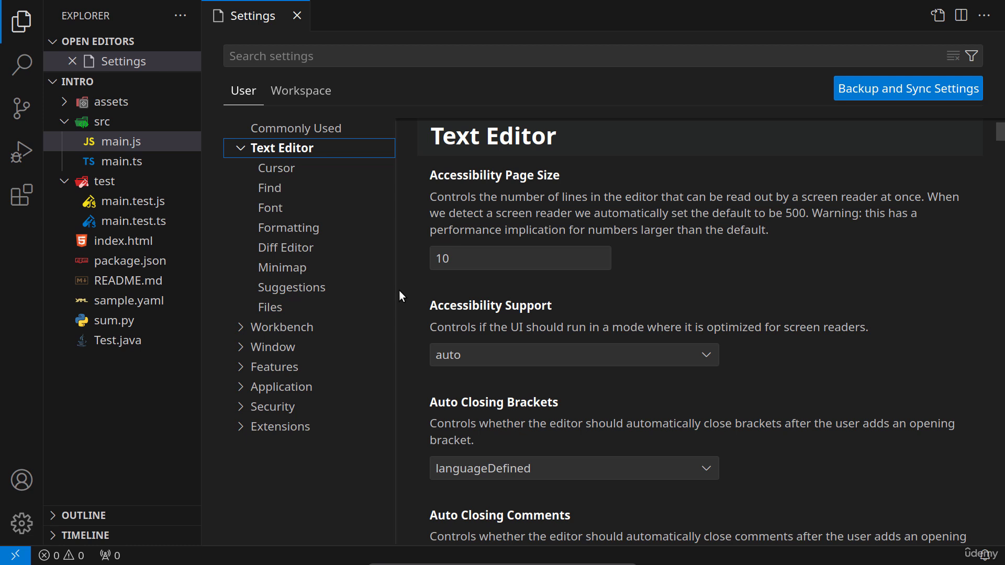
pyautogui.click(241, 149)
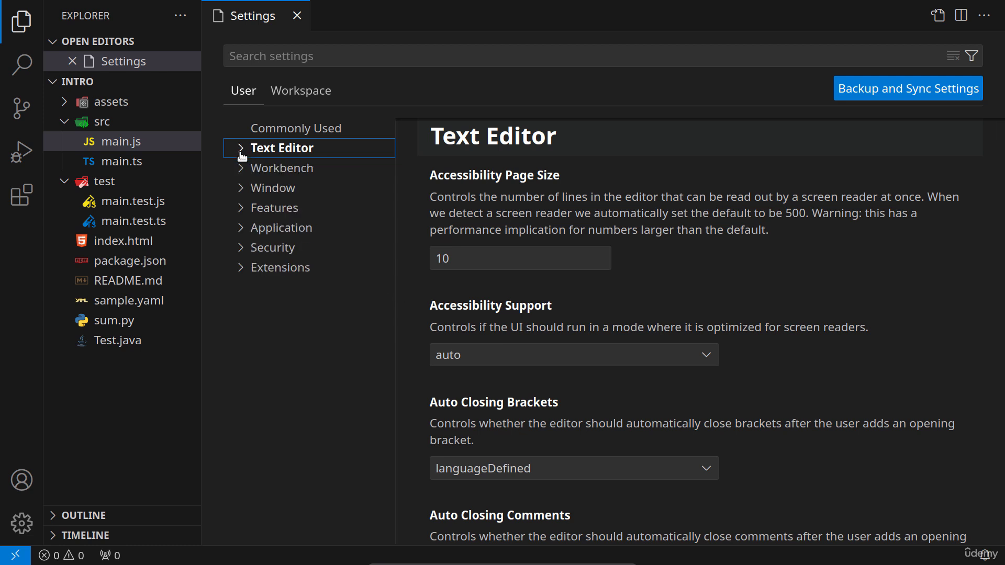
# Search the user settings for "auto-save" and set Files: Auto Save to onFocusChange
pyautogui.click(315, 58)
pyautogui.write('auto-save')
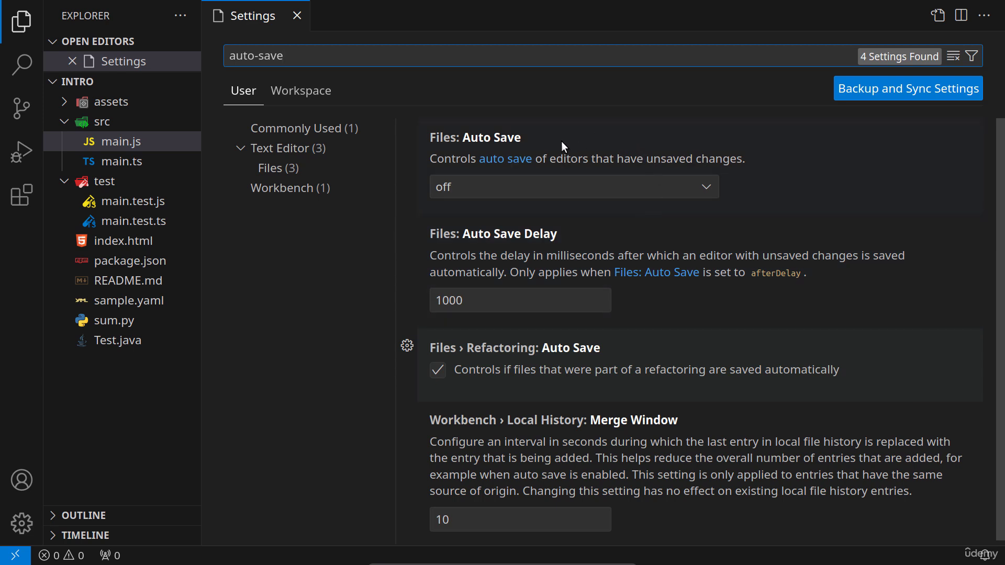
pyautogui.click(708, 188)
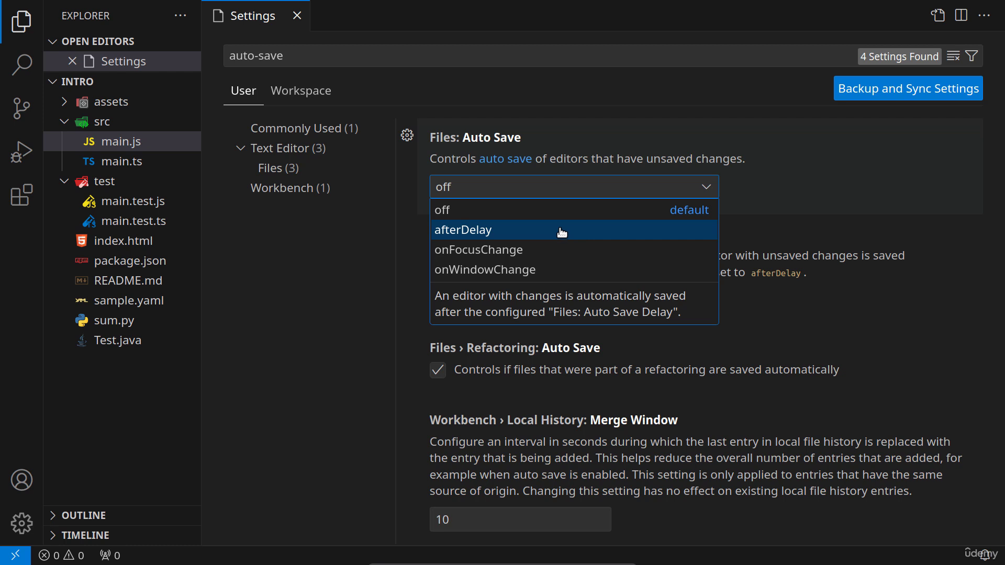
pyautogui.click(543, 250)
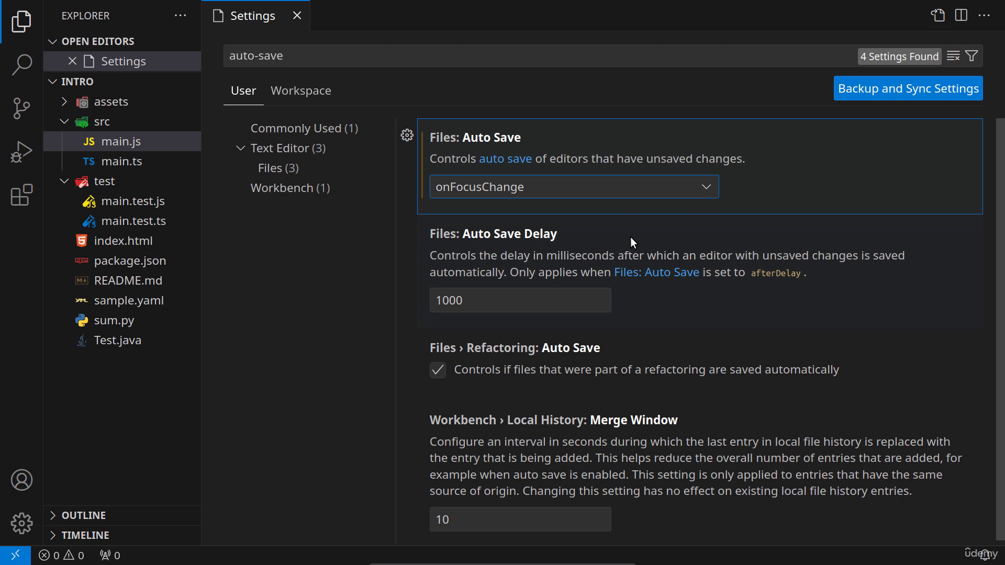
pyautogui.click(664, 233)
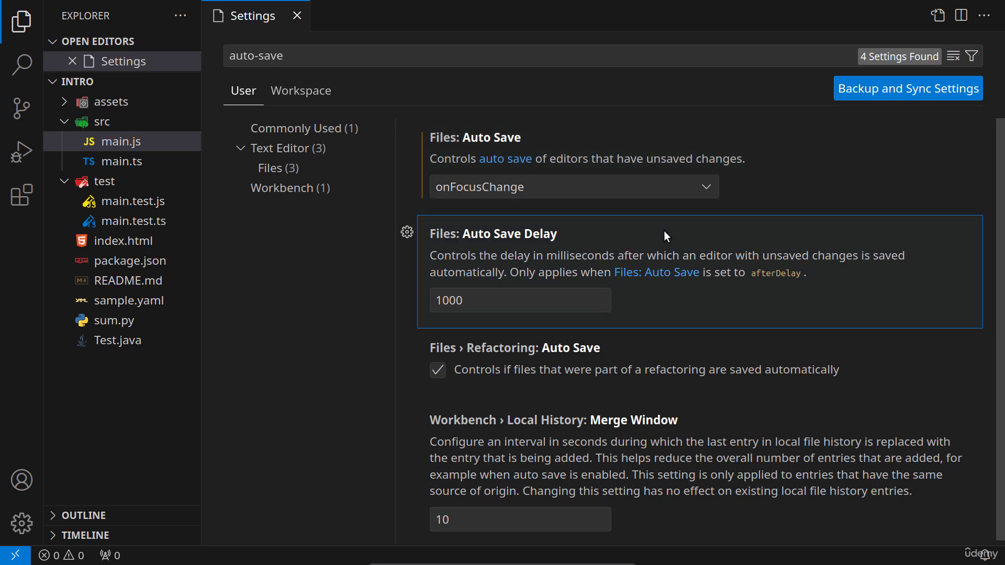
pyautogui.click(350, 276)
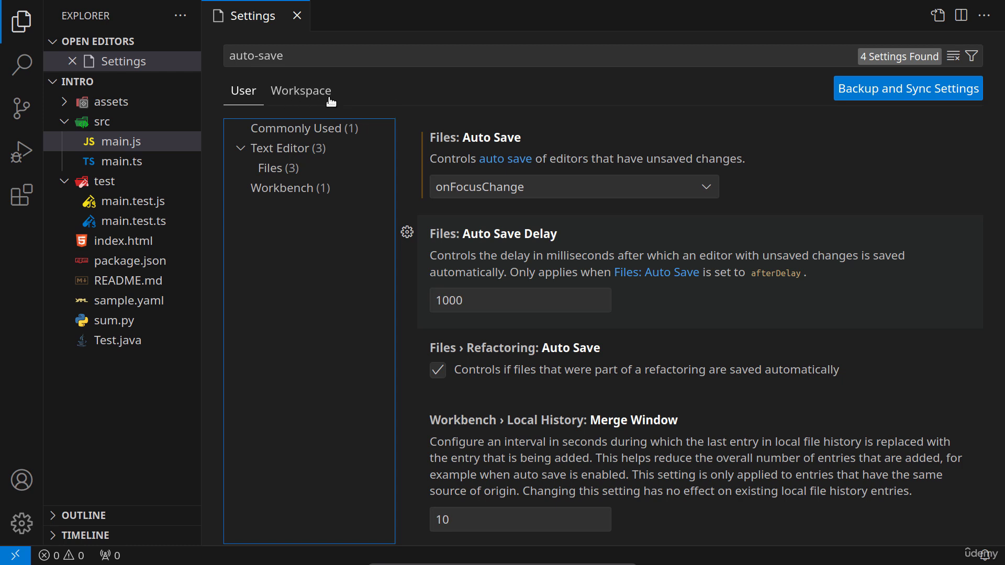
# Set Files: Auto Save to afterDelay in the workspace settings
pyautogui.click(294, 95)
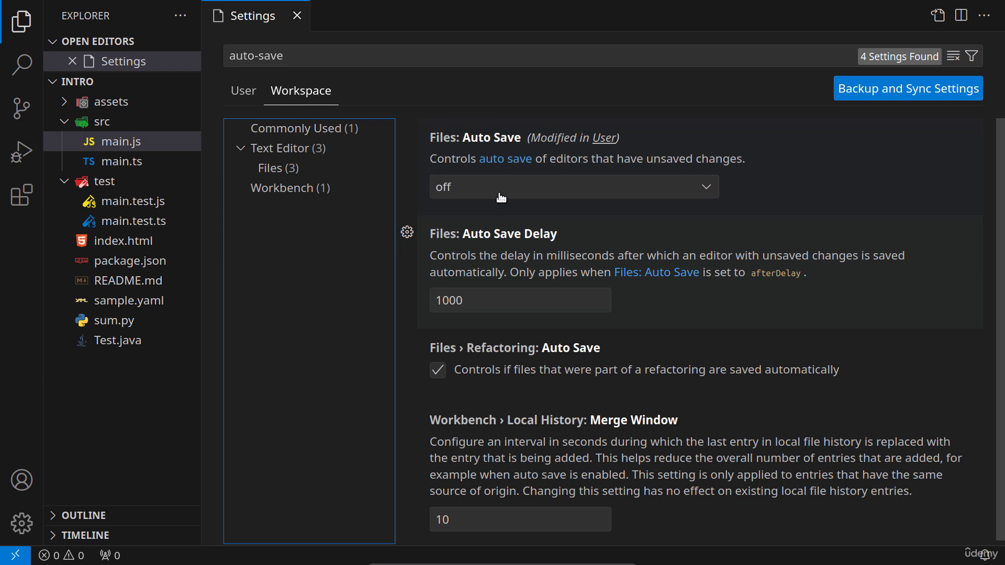
pyautogui.click(617, 192)
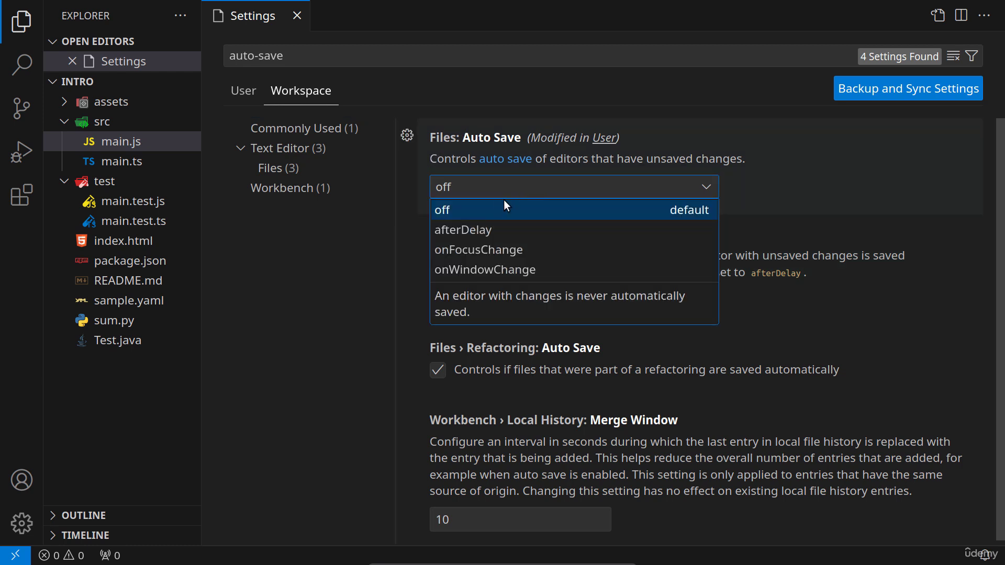
pyautogui.click(472, 235)
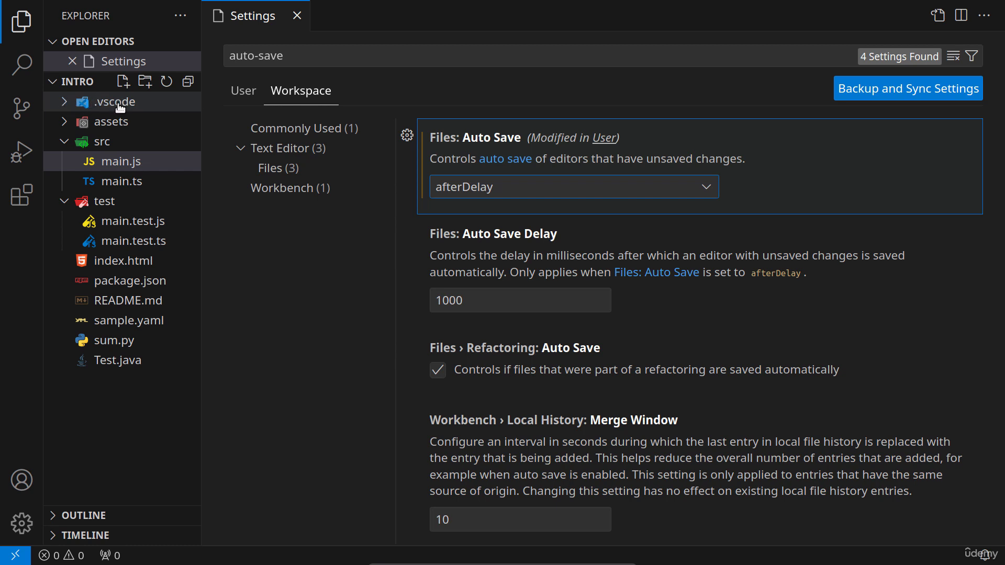
# Open settings.json in the .vscode folder and examine its files.autoSave entry and value
pyautogui.click(66, 103)
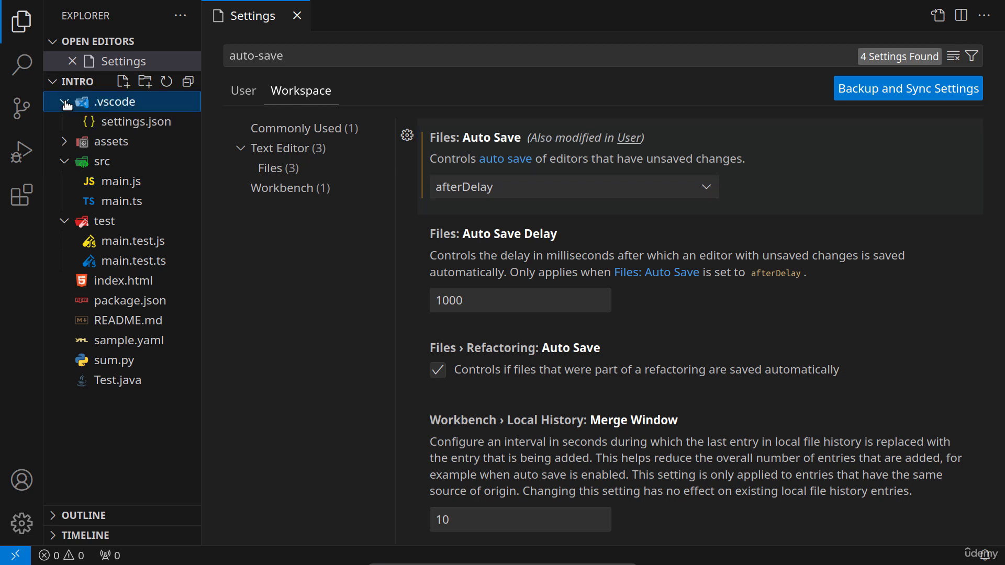
pyautogui.click(141, 128)
pyautogui.doubleClick(141, 128)
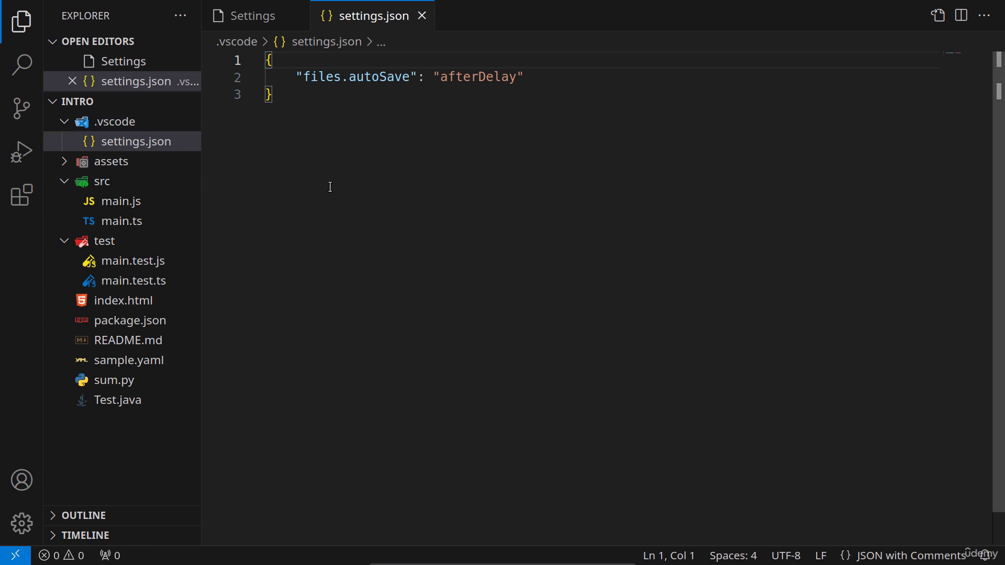
pyautogui.moveTo(300, 77)
pyautogui.moveTo(380, 80)
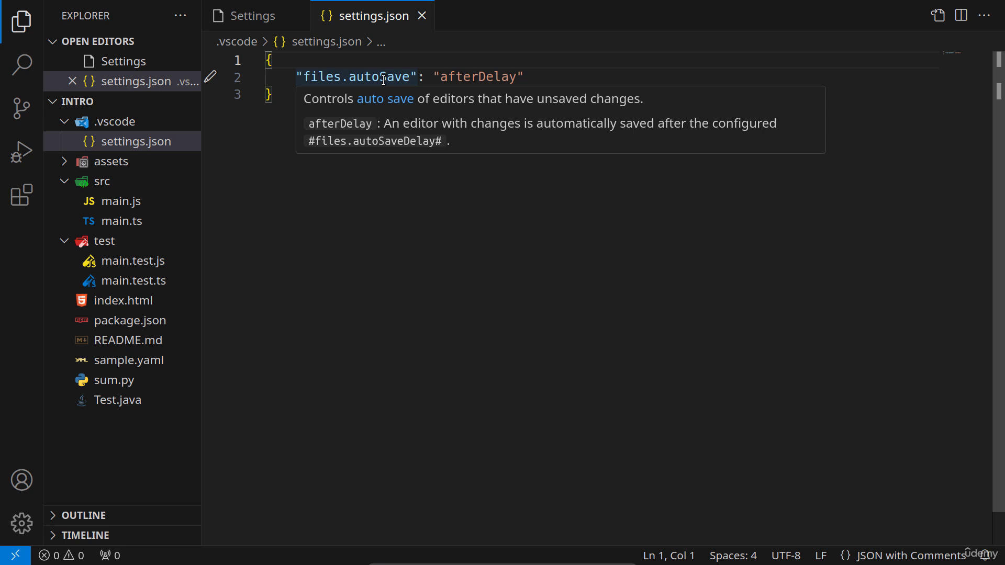
pyautogui.moveTo(434, 77); pyautogui.dragTo(524, 77)
pyautogui.click(512, 112)
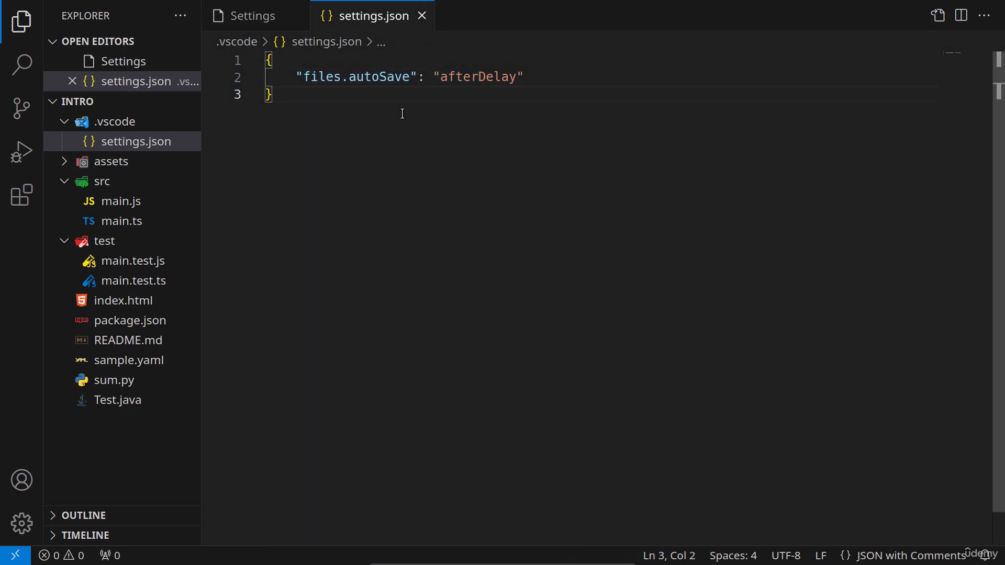
pyautogui.moveTo(384, 78)
# Compare the user-level Auto Save setting with the workspace setting and its settings.json file
pyautogui.click(253, 19)
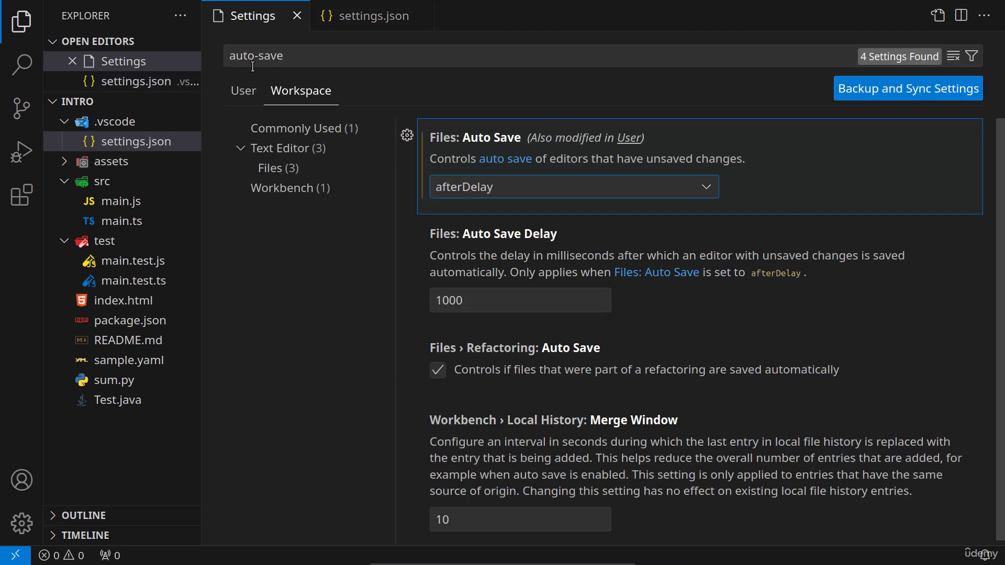
pyautogui.click(243, 92)
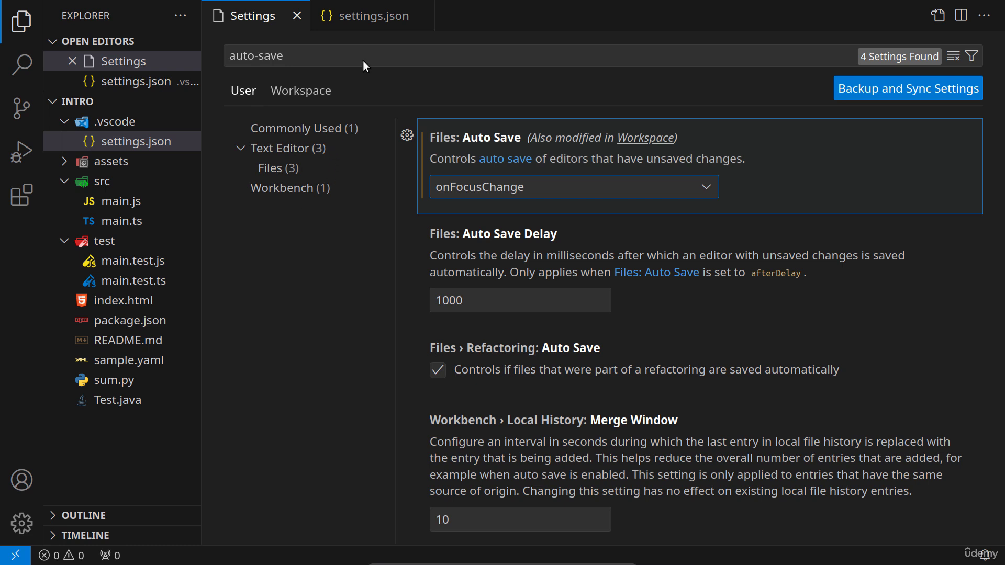
pyautogui.click(350, 17)
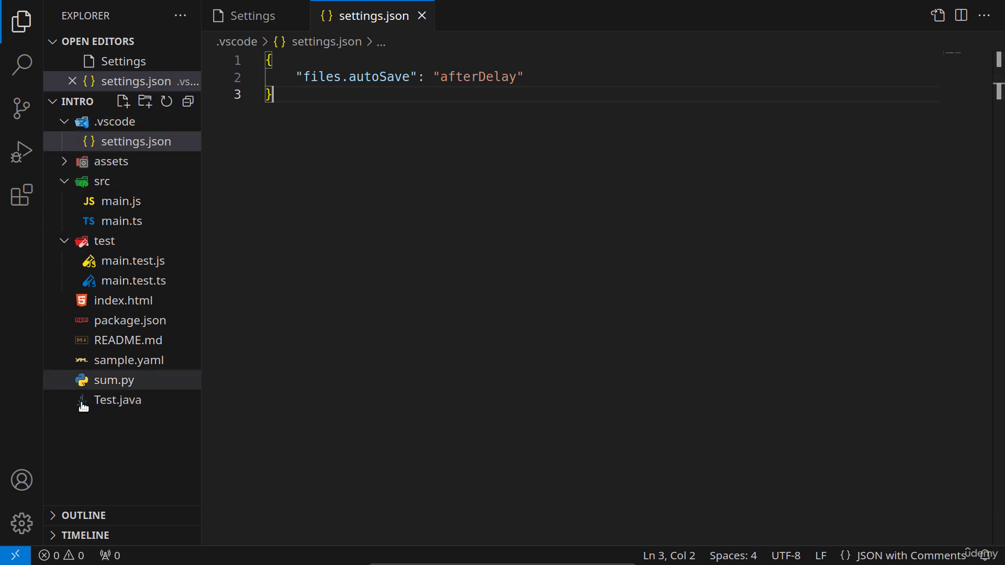
# Clear the search in the user settings and open them as a JSON file to review the files.autoSave entry
pyautogui.click(252, 16)
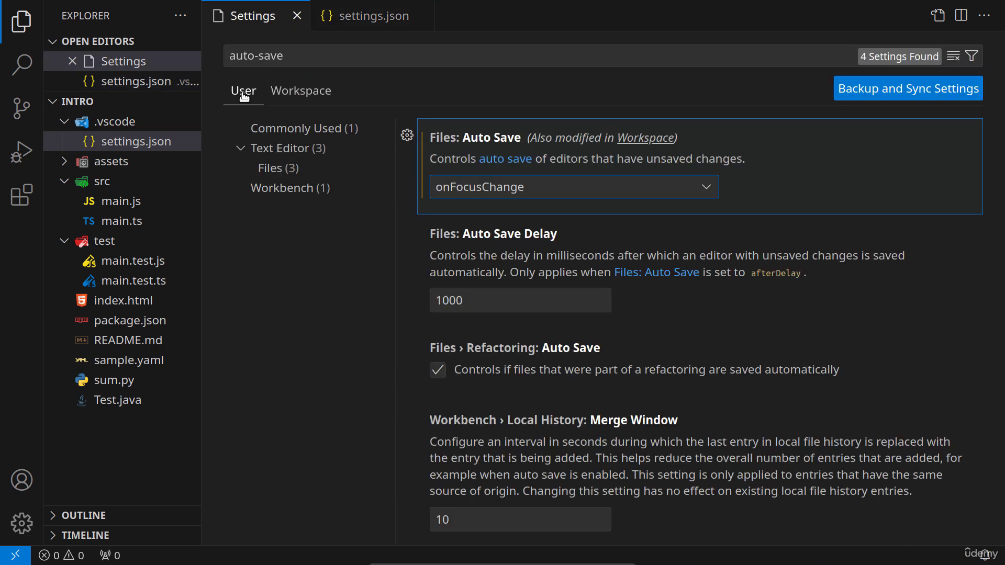
pyautogui.hotkey('ctrl', 'f')
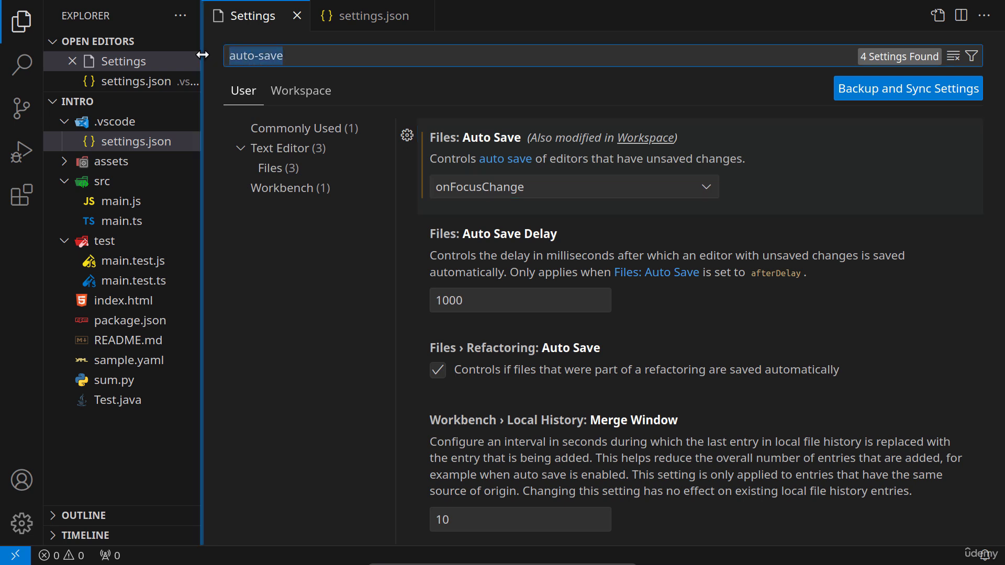
pyautogui.press('BackSpace')
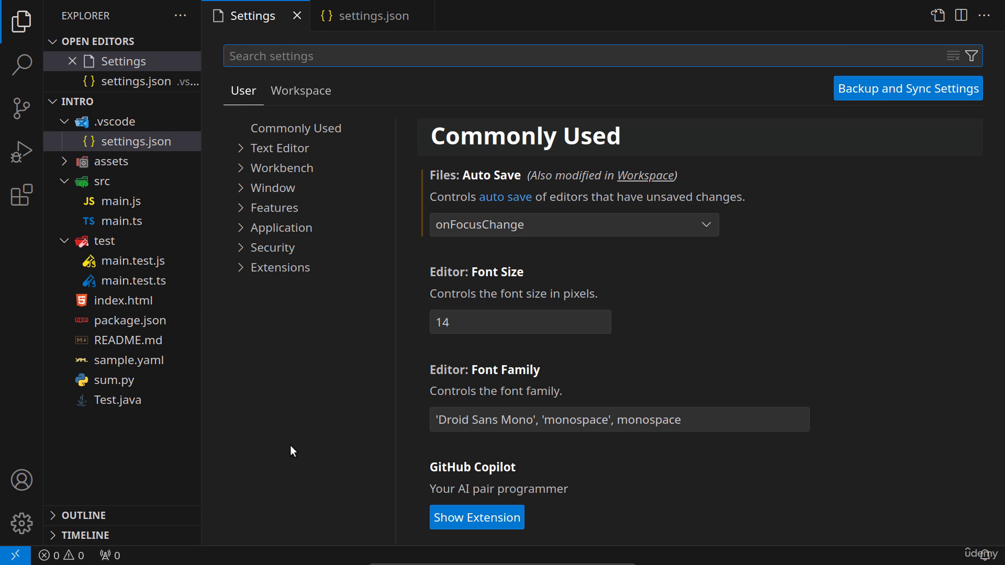
pyautogui.click(938, 17)
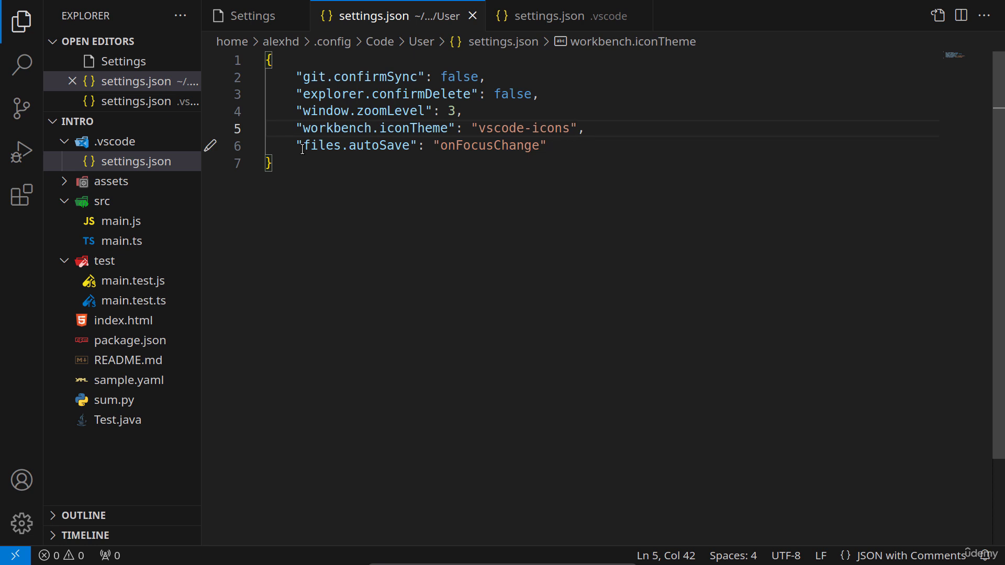
pyautogui.moveTo(445, 151)
pyautogui.click(455, 195)
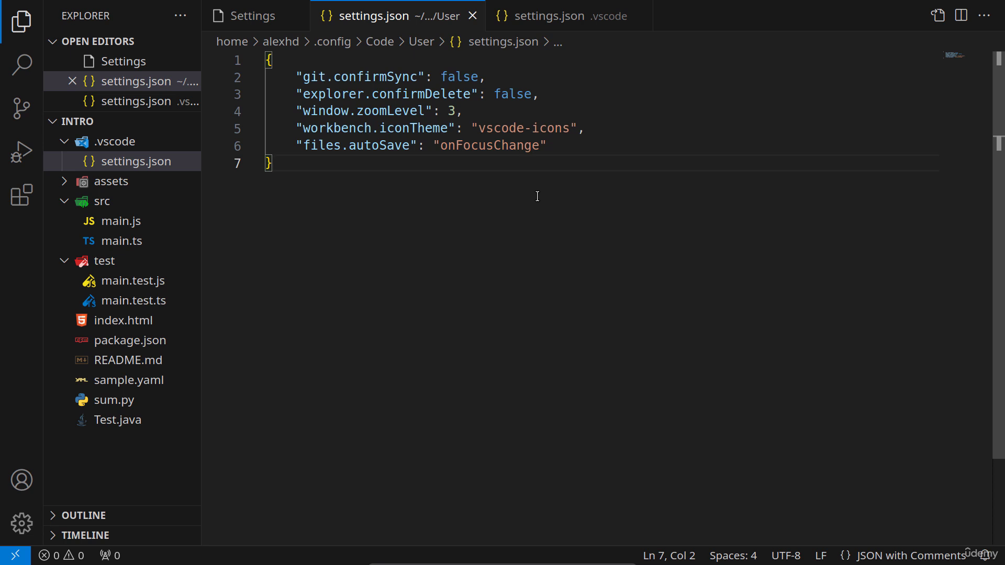
# Zoom the window in one level, and restore window.zoomLevel to 3 in the user settings.json
pyautogui.hotkey('ctrl', '=')
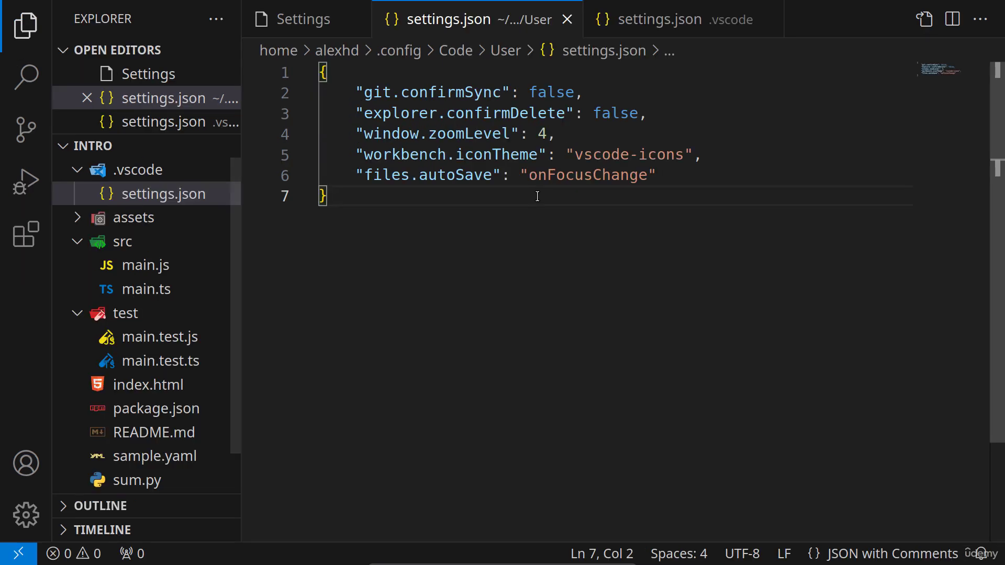
pyautogui.doubleClick(544, 134)
pyautogui.write('3')
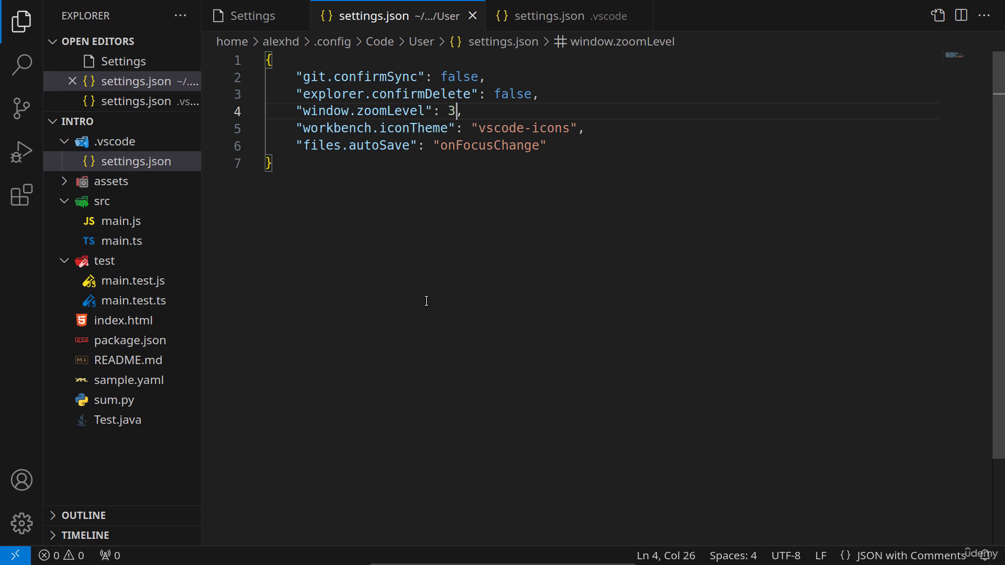
# Close the settings page and both settings.json files, and open main.js and main.ts from the src folder
pyautogui.click(252, 21)
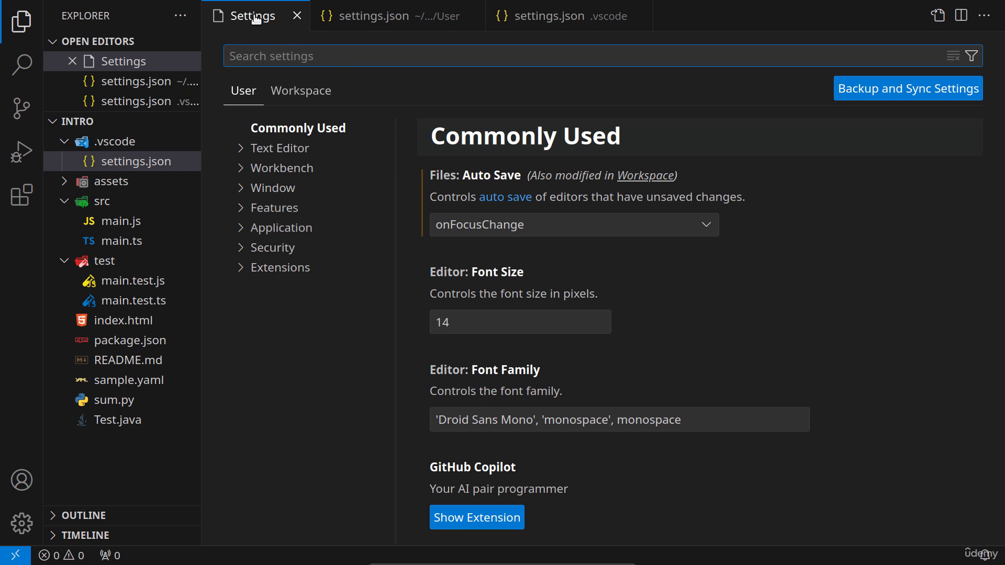
pyautogui.middleClick(379, 18)
pyautogui.middleClick(379, 19)
pyautogui.middleClick(259, 15)
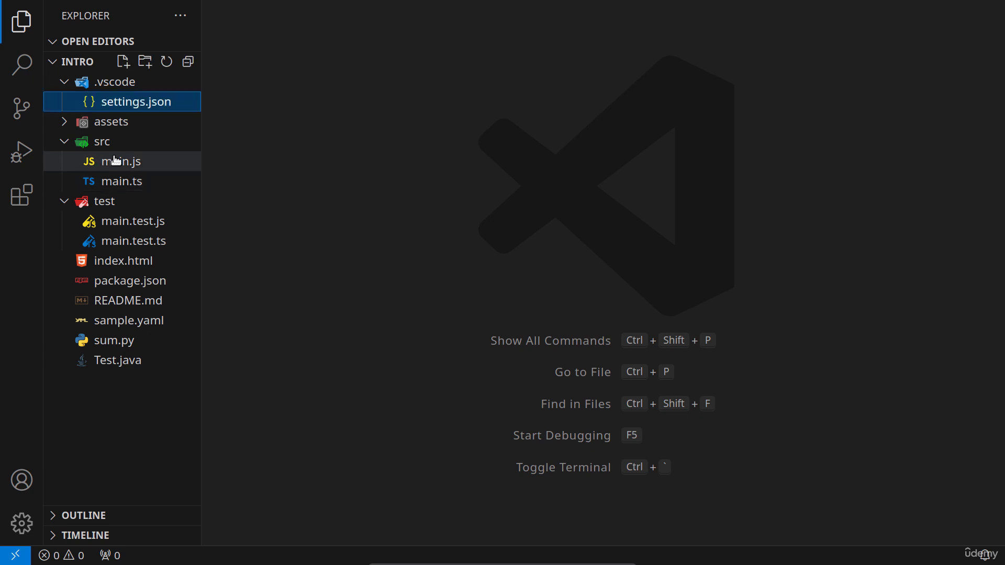
pyautogui.click(116, 161)
pyautogui.click(126, 201)
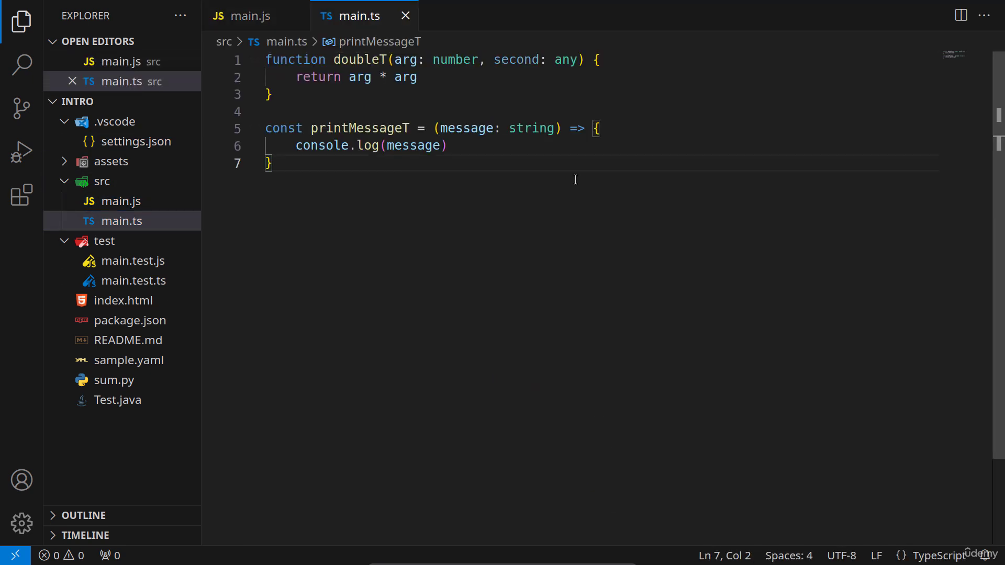
# Change the editor's Tab Bar mode to Single Tab
pyautogui.rightClick(648, 19)
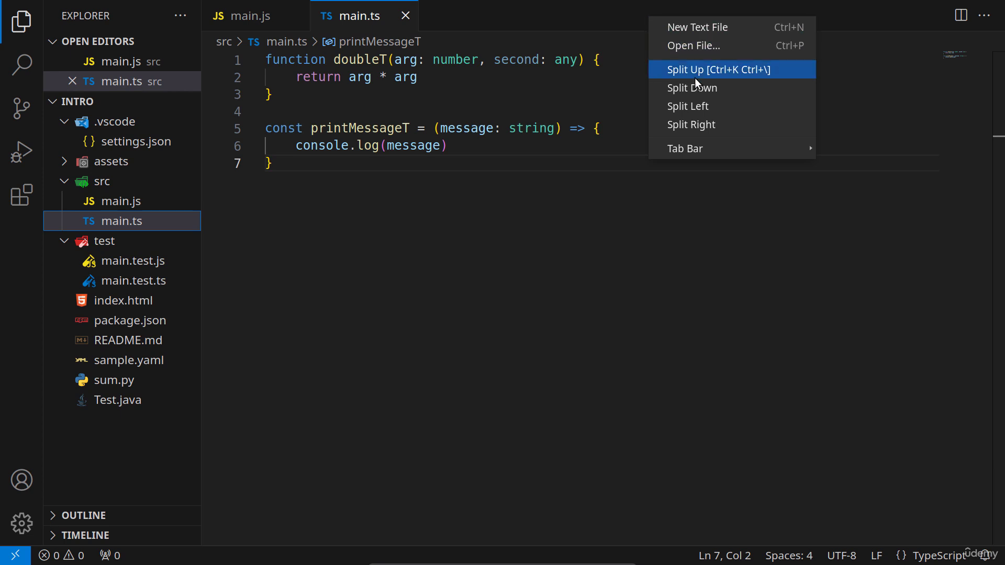
pyautogui.moveTo(702, 153)
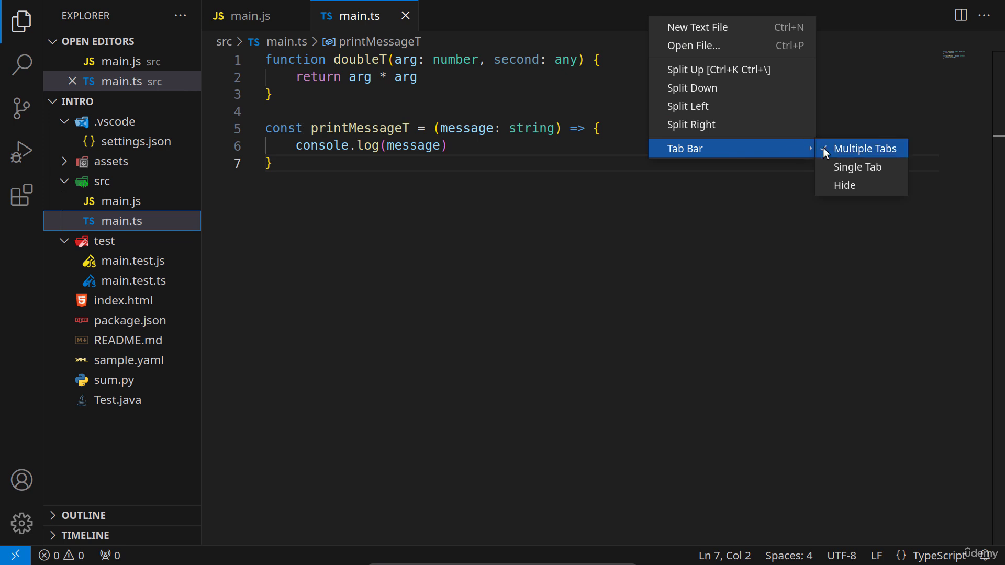
pyautogui.click(871, 175)
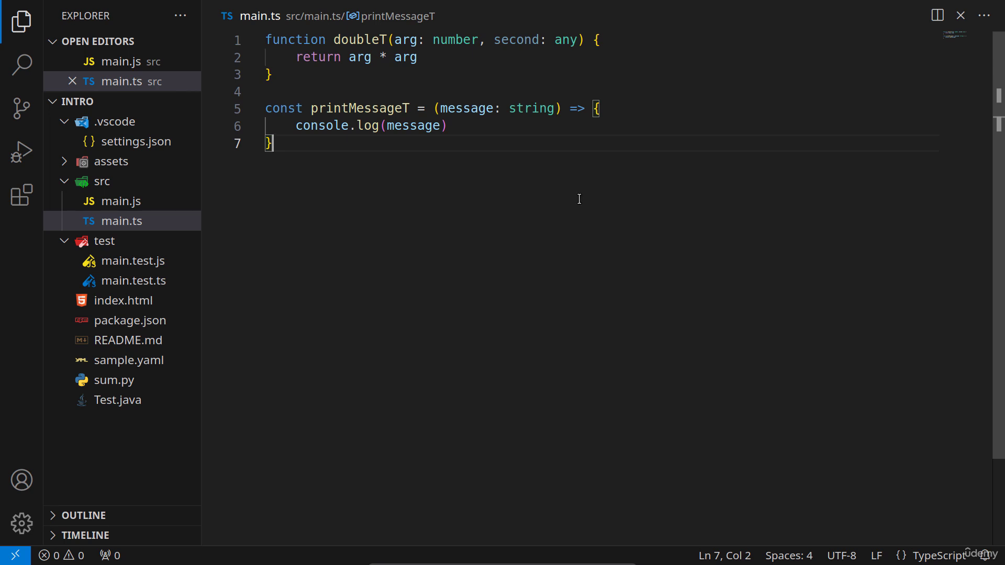
# Open main.test.js, main.test.ts and package.json, and return to main.js in the src folder
pyautogui.click(139, 261)
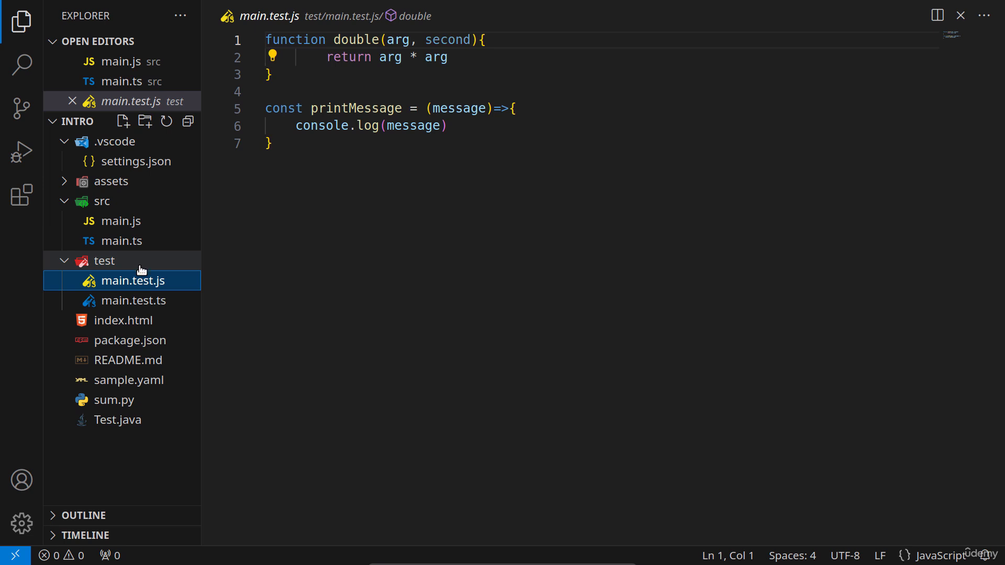
pyautogui.doubleClick(141, 280)
pyautogui.click(146, 303)
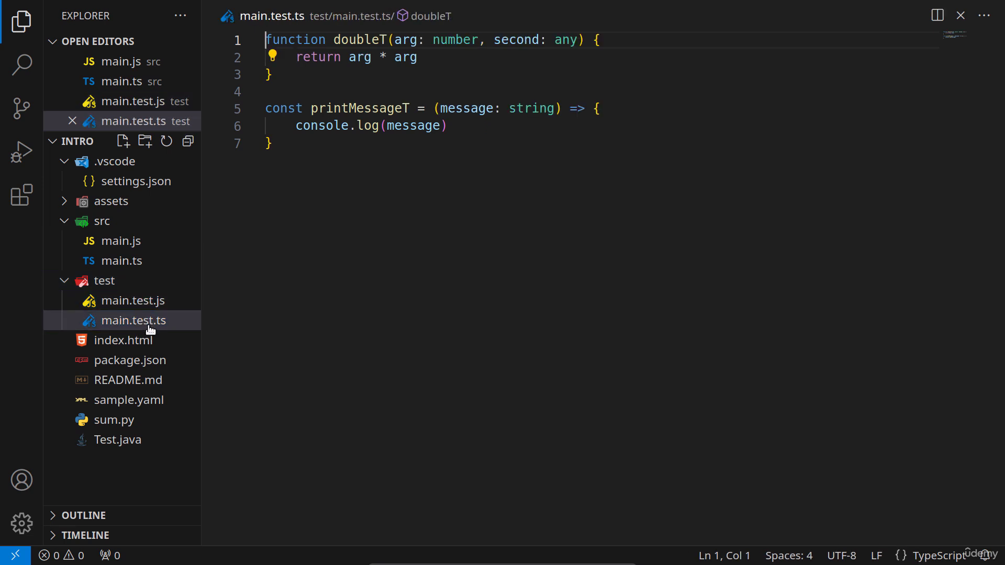
pyautogui.click(140, 360)
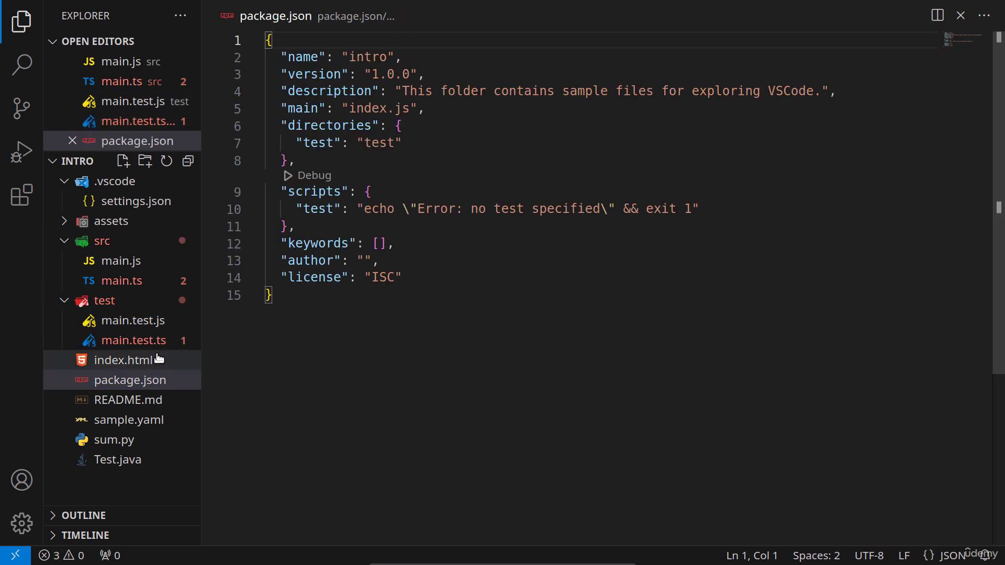
pyautogui.click(139, 261)
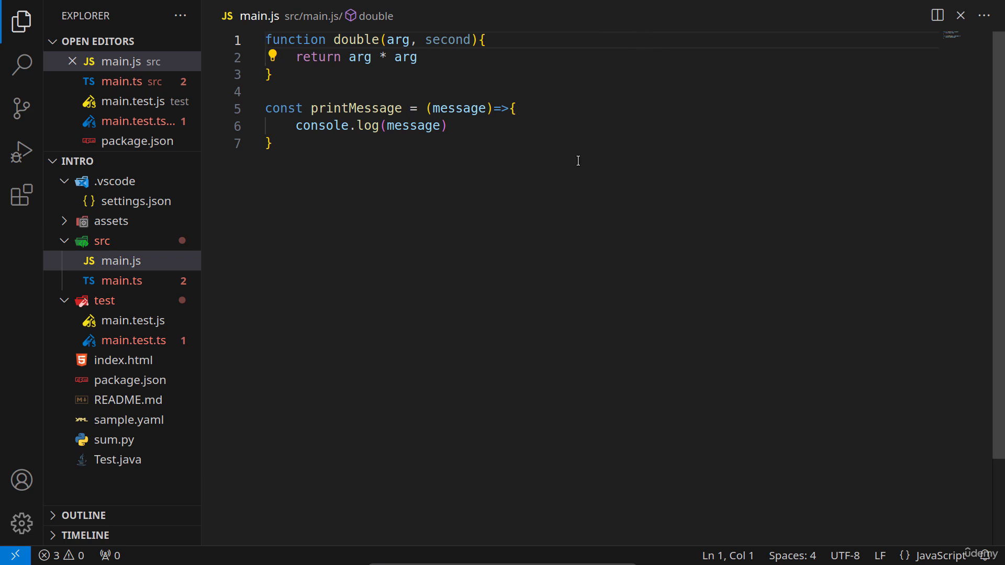
# Remove the workbench.editor.showTabs entry from the user settings.json, and close the main.ts and main.test.ts editors
pyautogui.click(21, 523)
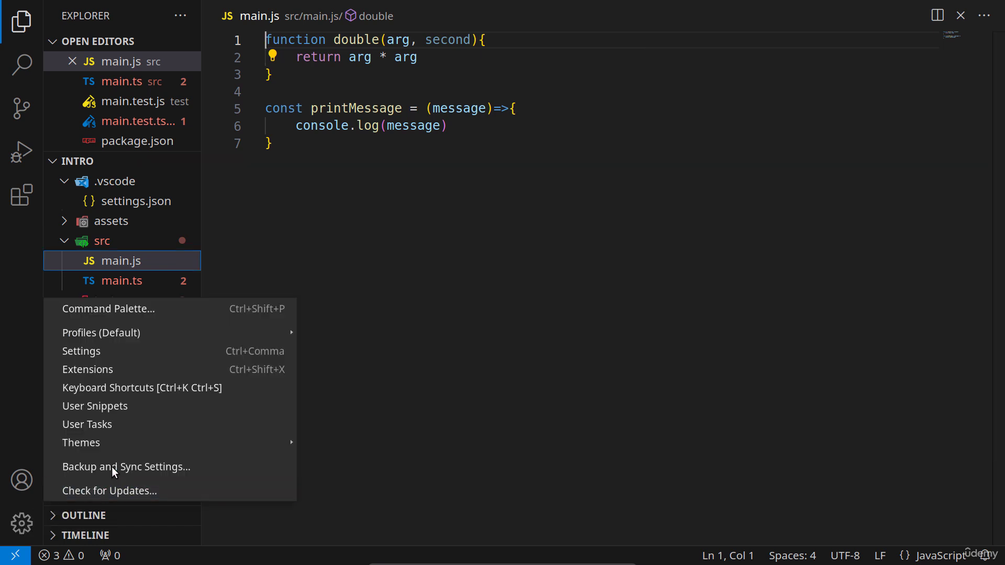
pyautogui.click(139, 350)
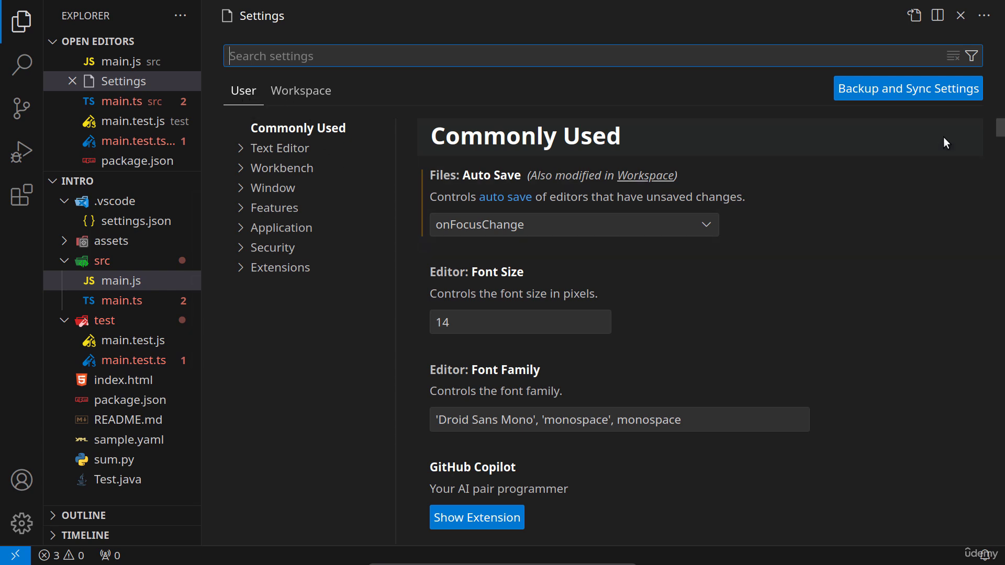
pyautogui.click(914, 16)
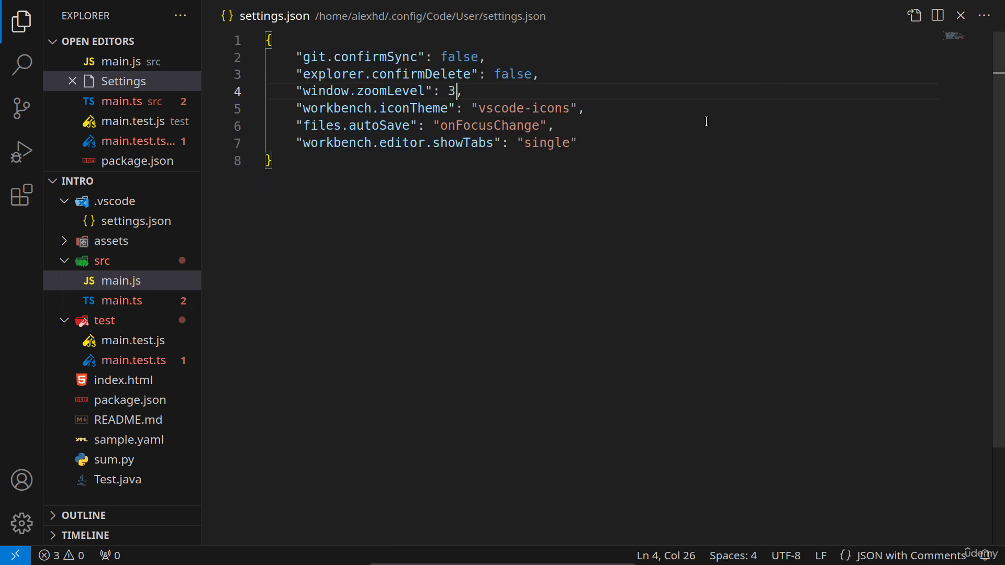
pyautogui.moveTo(282, 144); pyautogui.dragTo(215, 141)
pyautogui.click(552, 188)
pyautogui.press('BackSpace')
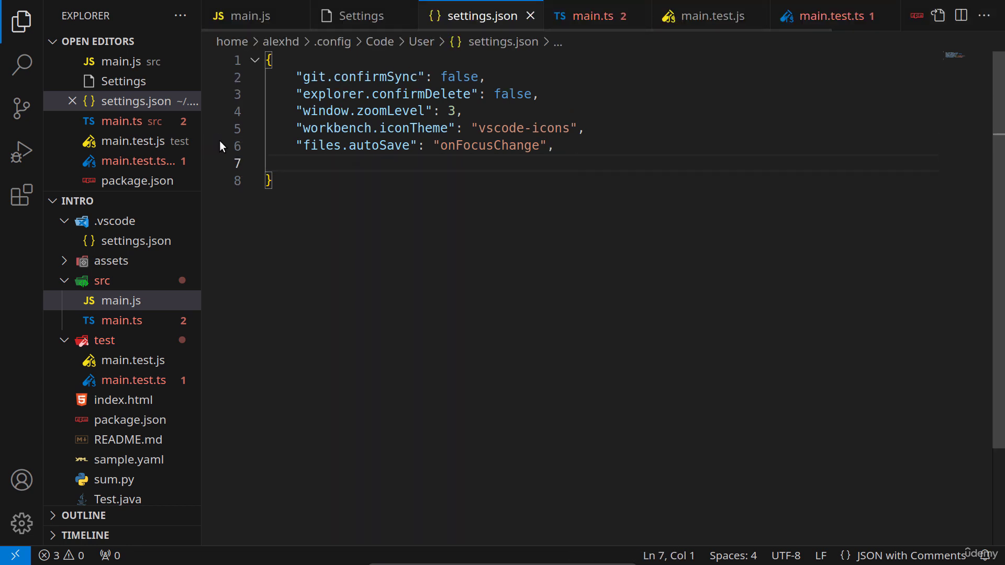
pyautogui.middleClick(571, 17)
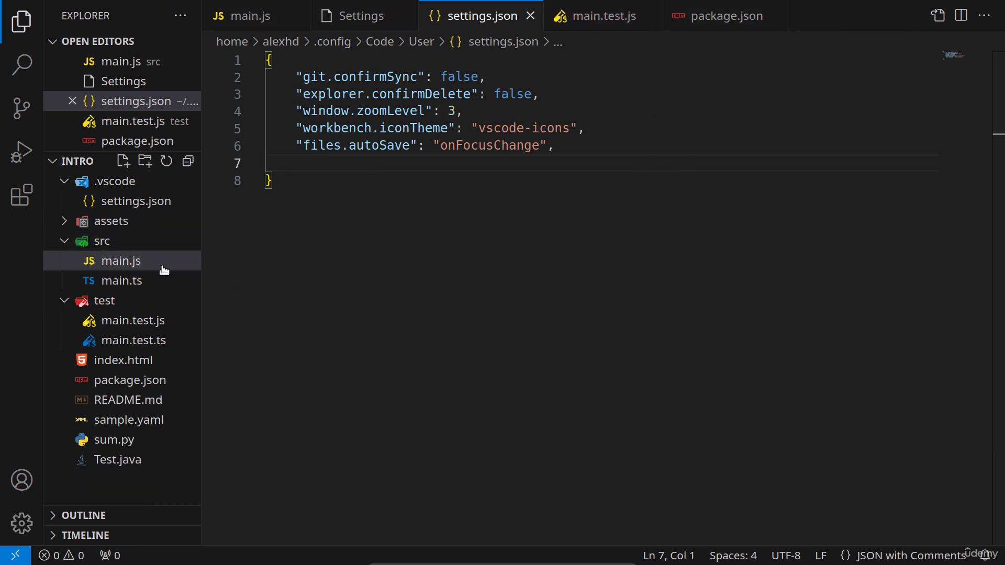
# Add an empty workbench.colorCustomizations object on a new line below files.autoSave in the user settings.json
pyautogui.click(588, 149)
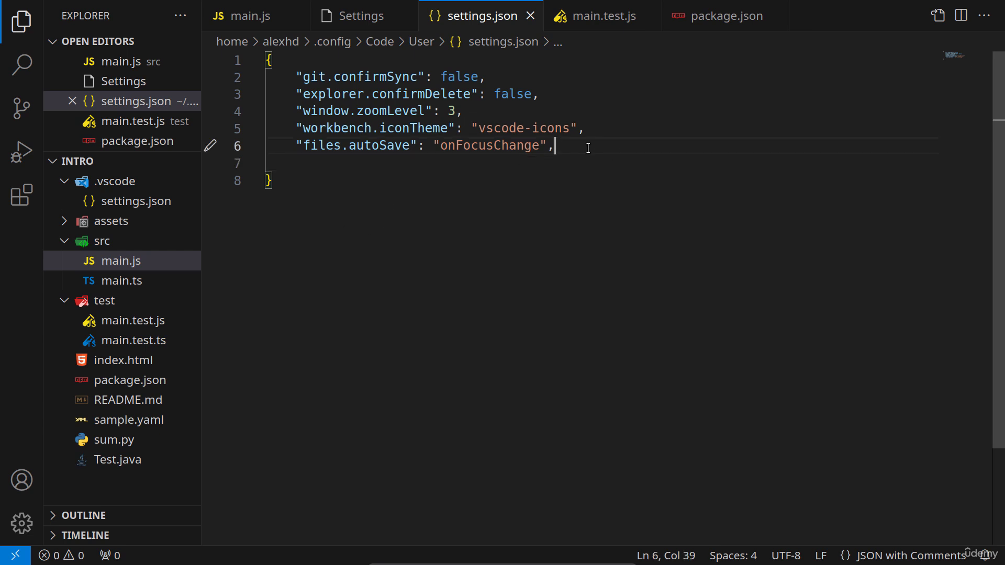
pyautogui.press('Return')
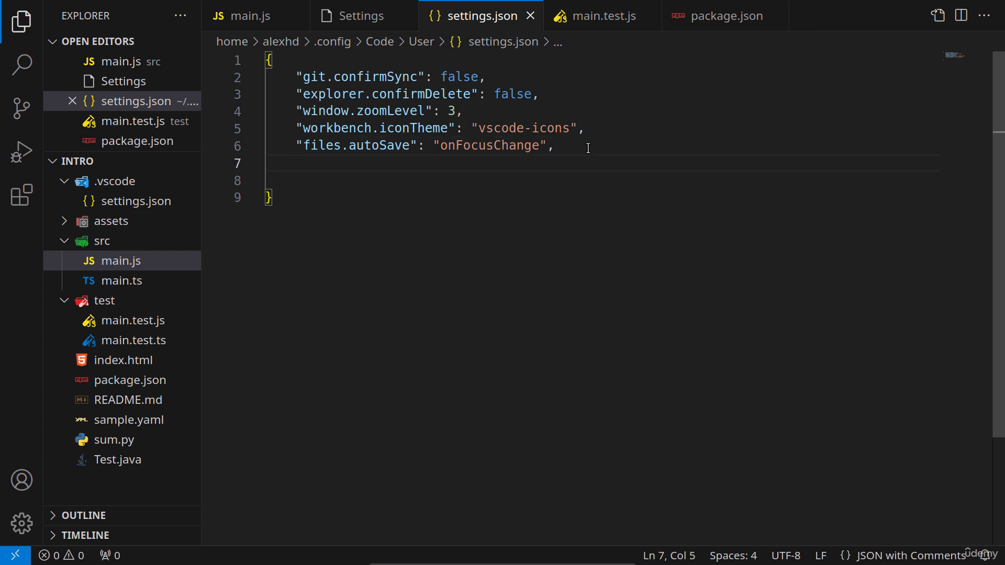
pyautogui.write('"')
pyautogui.write('work')
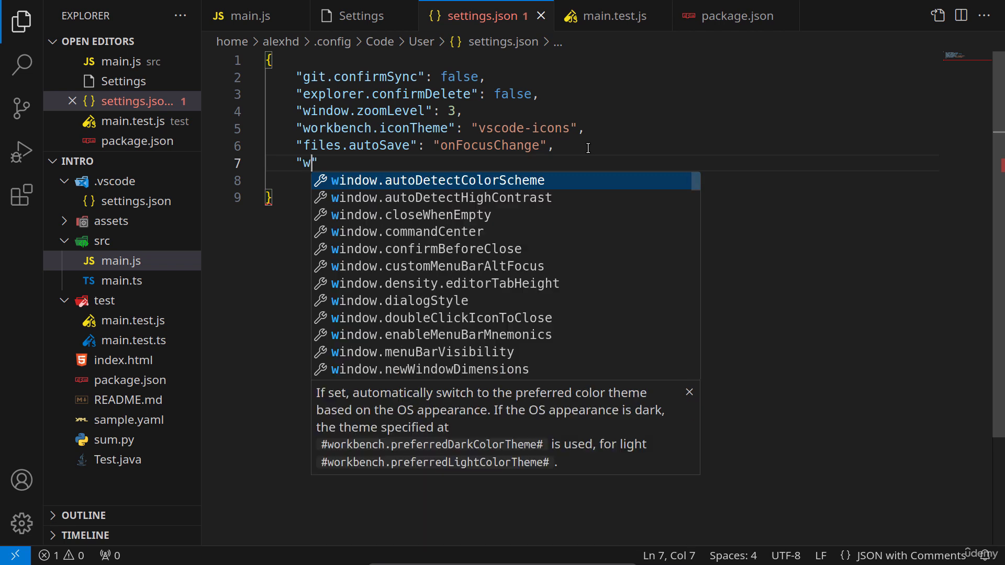
pyautogui.write('bench')
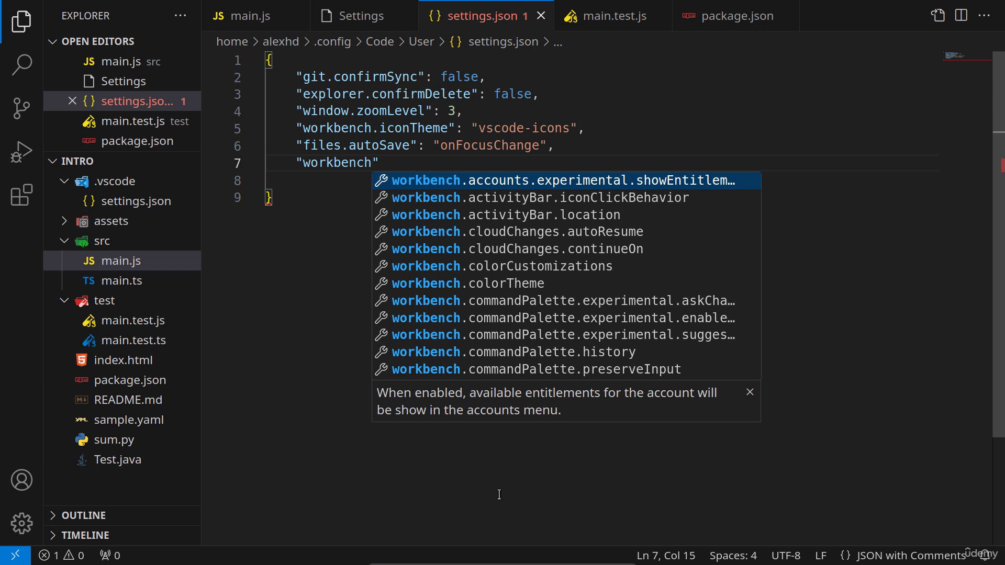
pyautogui.write('.co')
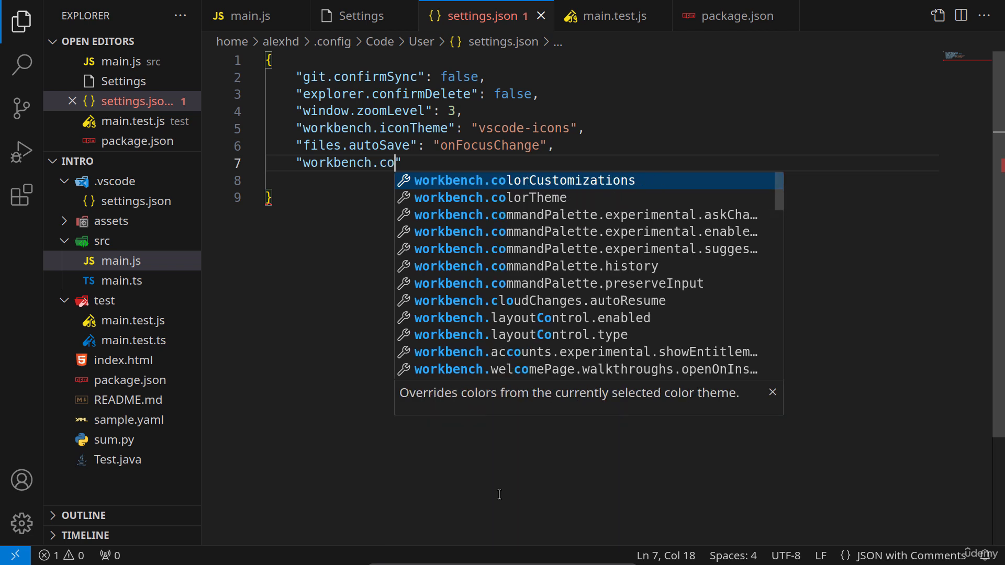
pyautogui.press('Return')
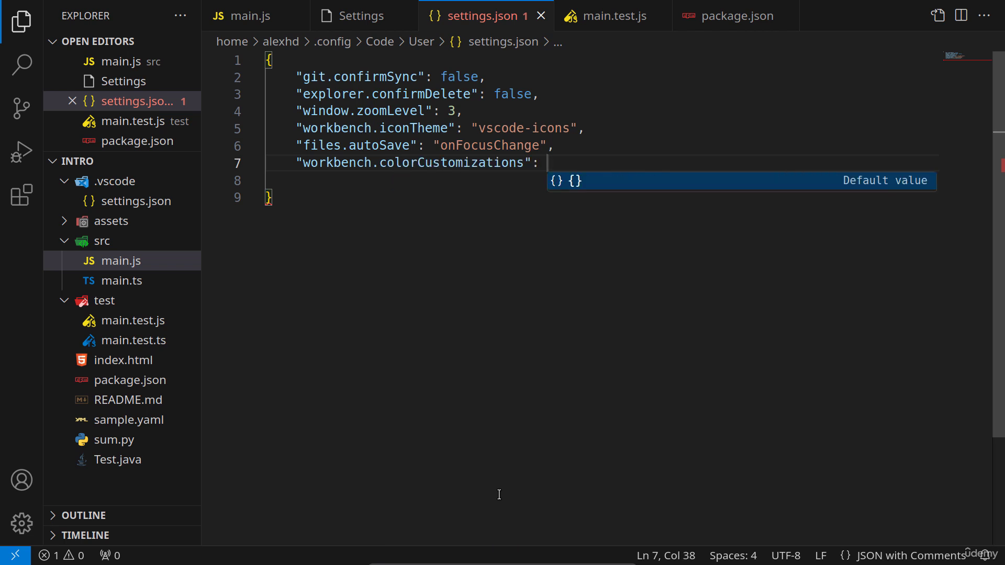
pyautogui.write('{')
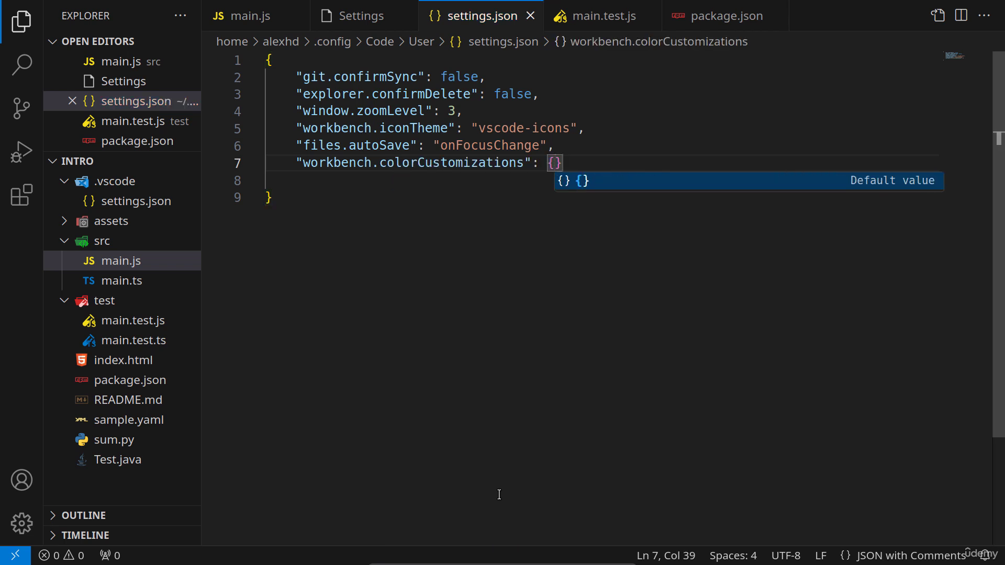
# Add editor.background with the value #000000 inside the workbench.colorCustomizations object
pyautogui.press('Escape')
pyautogui.write('"edi')
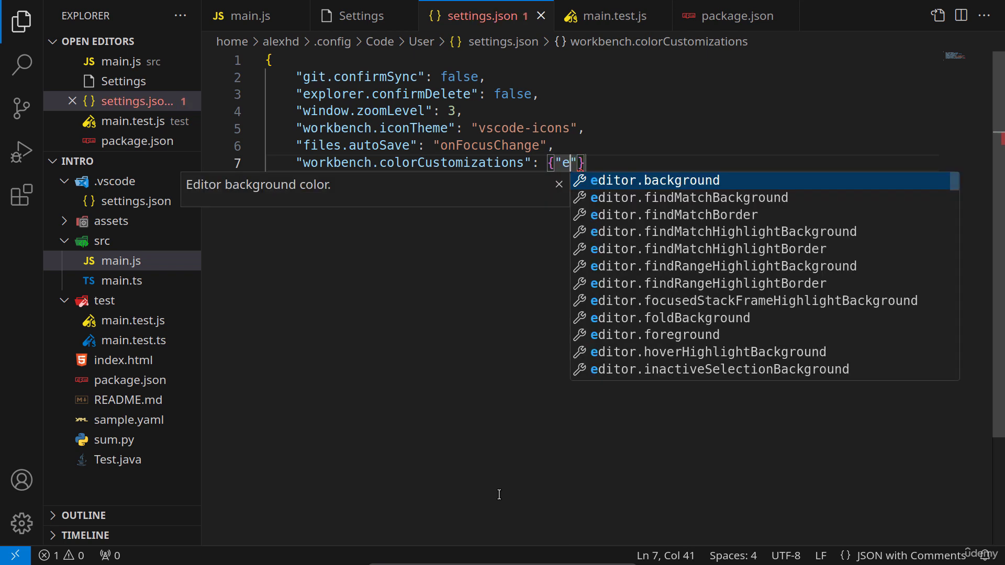
pyautogui.press('Return')
pyautogui.write('#000000')
pyautogui.click(729, 220)
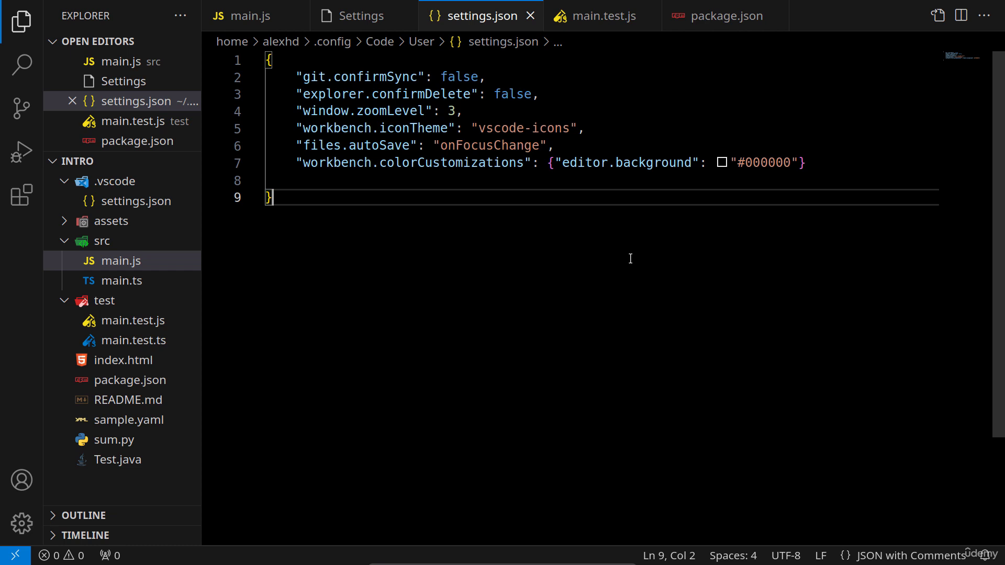
# Change the editor.background color to #111111
pyautogui.moveTo(745, 164); pyautogui.dragTo(790, 165)
pyautogui.write('1111')
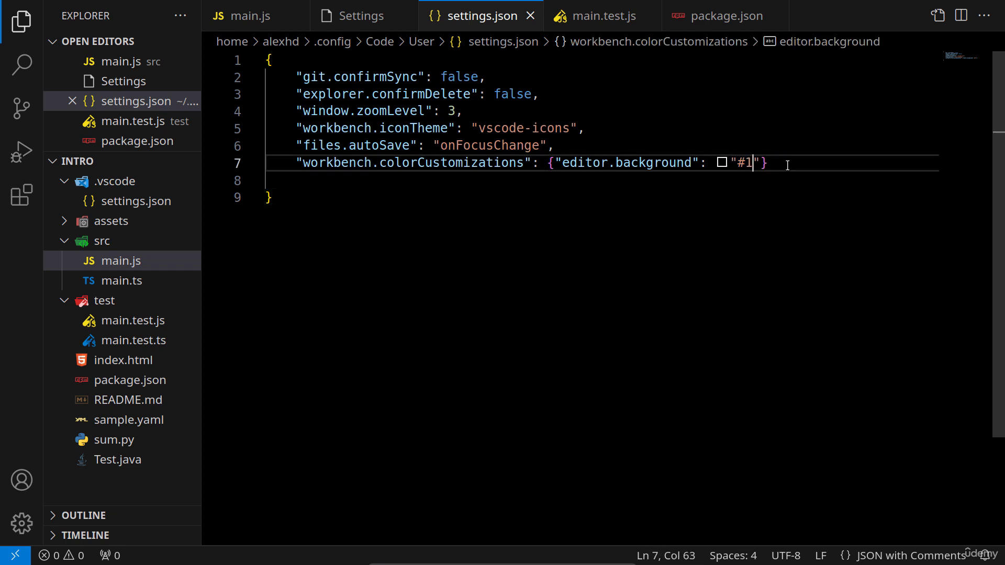
pyautogui.write('11')
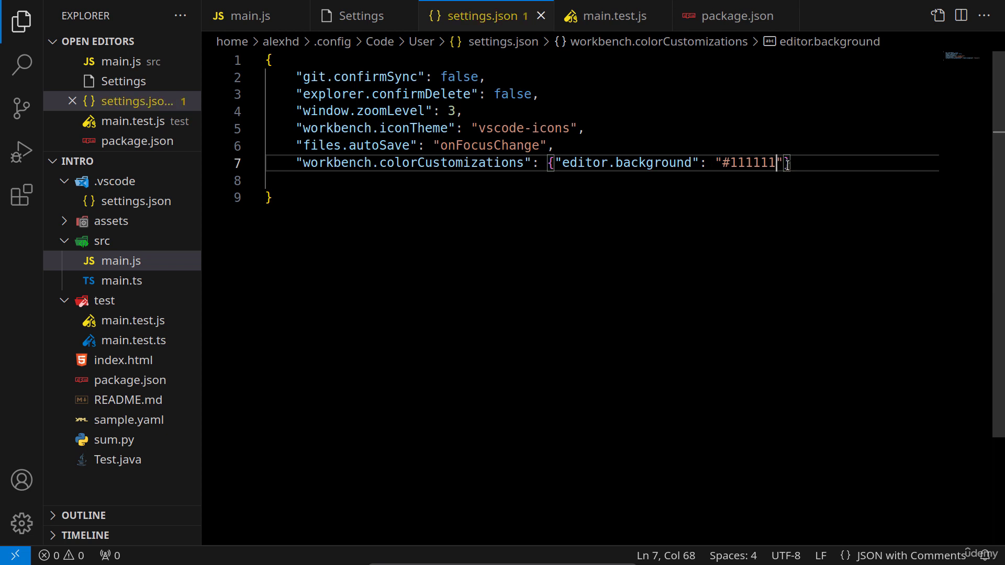